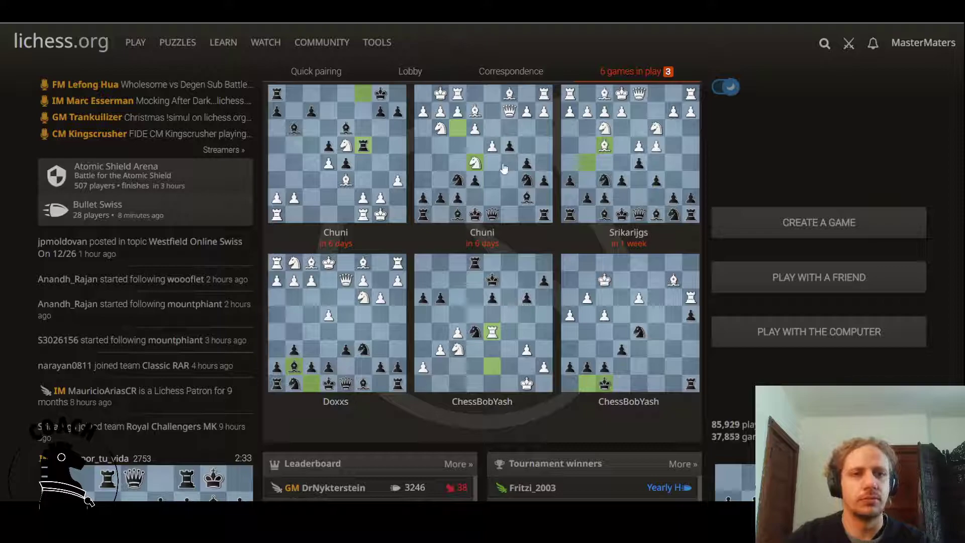
Open Lichess's Studies page from the Learn menu, listing all studies sorted by Hot.
{"action": "mouse_move", "coordinate": [383, 46]}
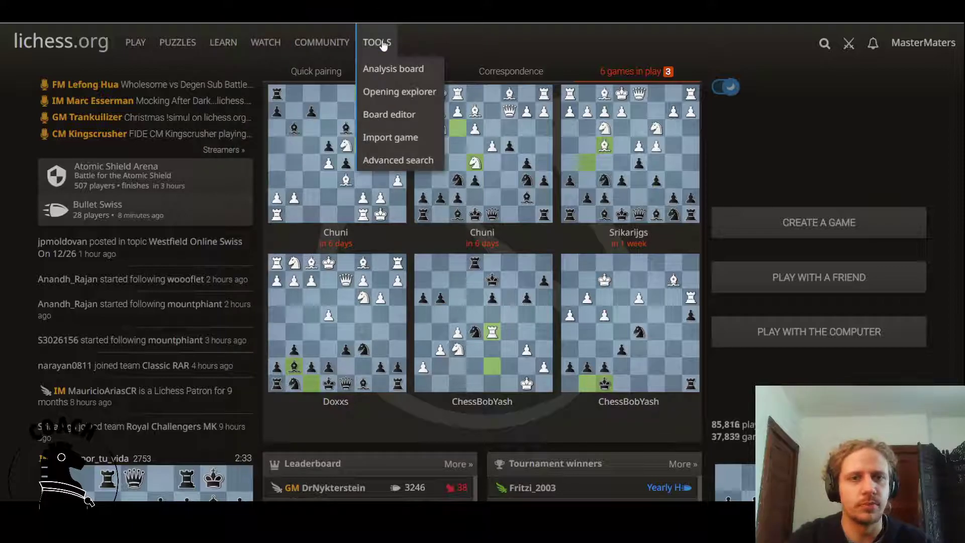
{"action": "mouse_move", "coordinate": [225, 44]}
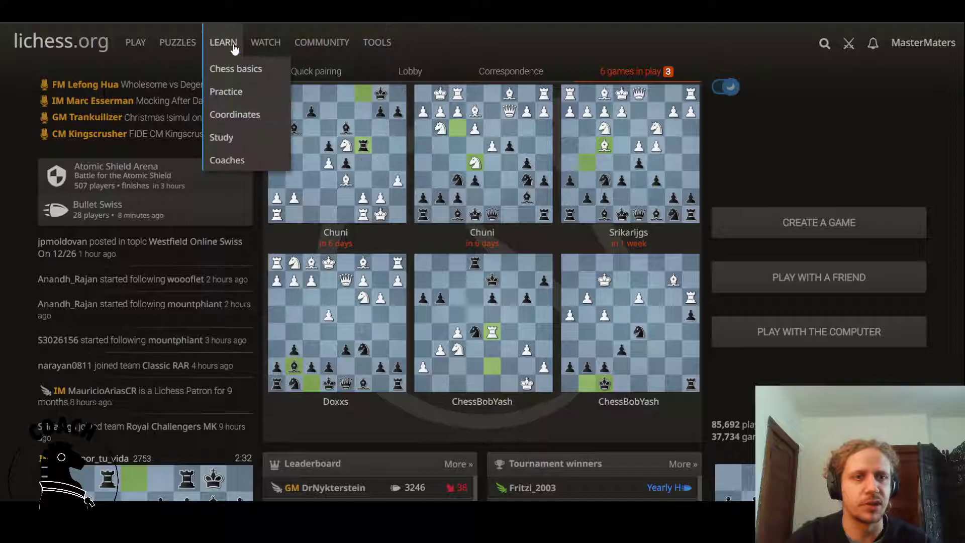
{"action": "left_click", "coordinate": [226, 138]}
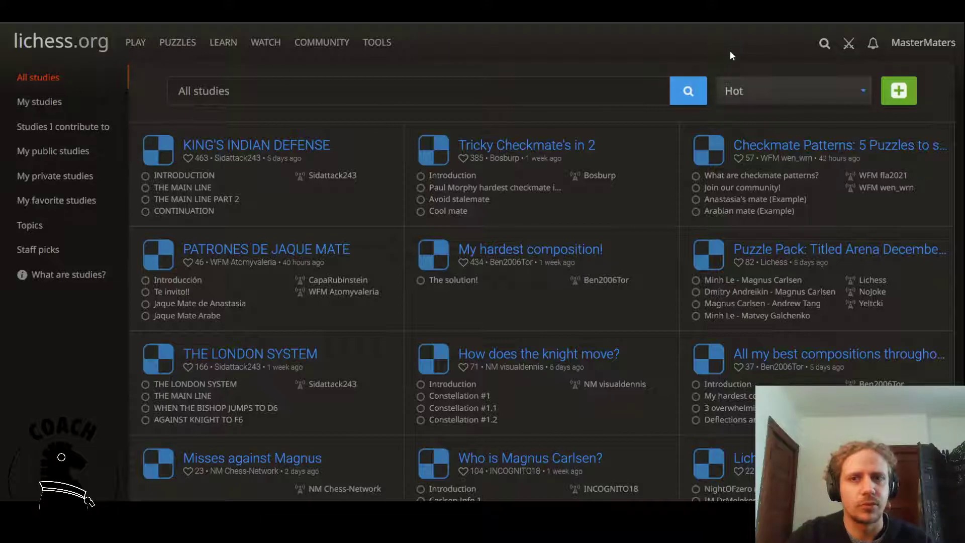
Back out of an accidentally started study and bring up the Create study form again.
{"action": "left_click", "coordinate": [898, 92]}
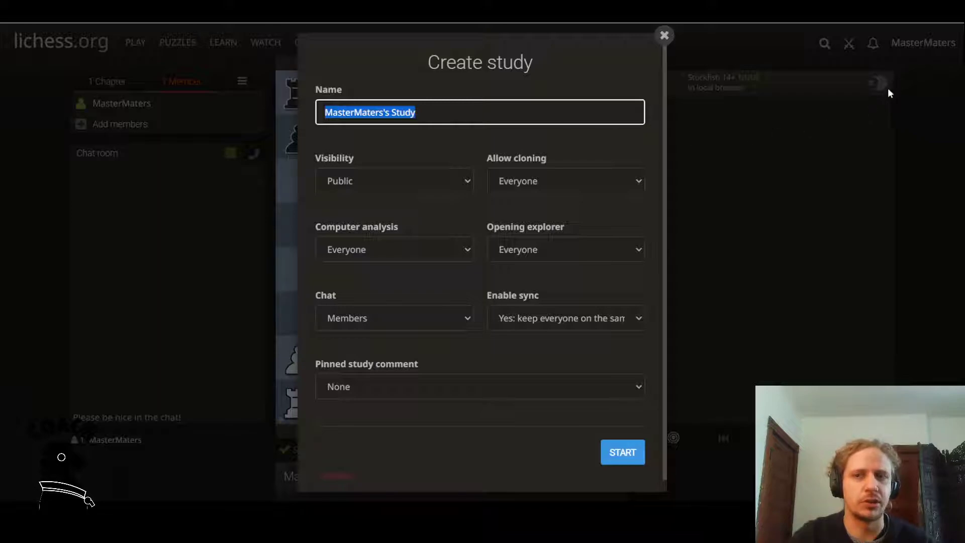
{"action": "left_click", "coordinate": [674, 47]}
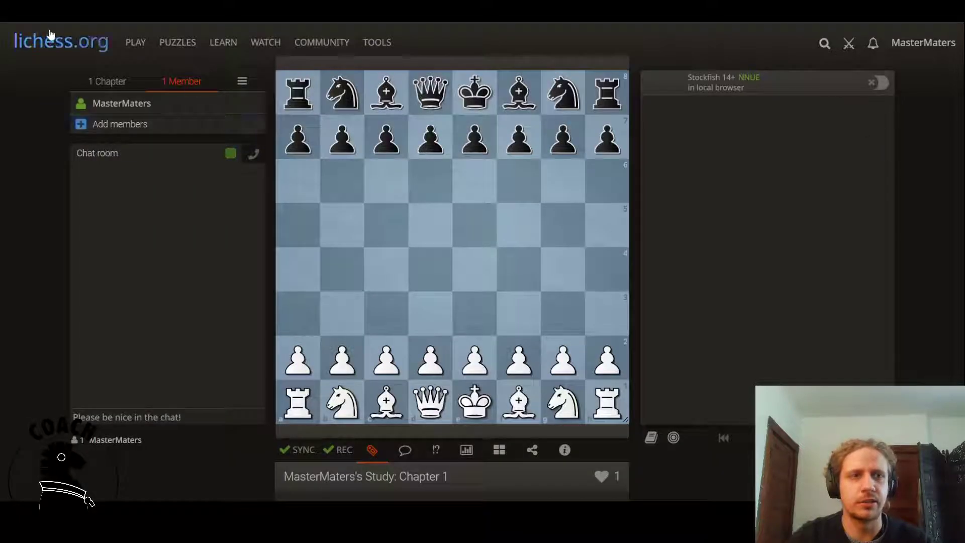
{"action": "key", "text": "alt+Left"}
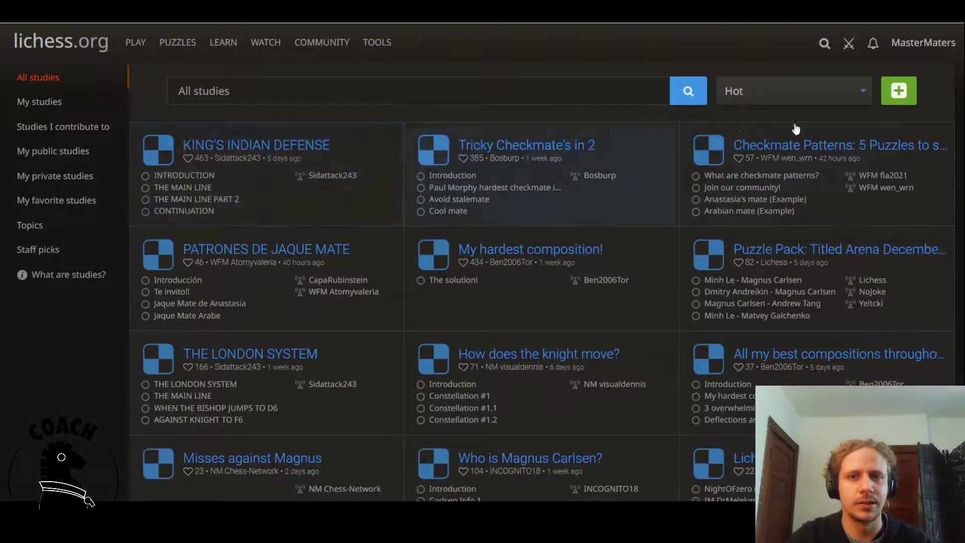
{"action": "left_click", "coordinate": [899, 92]}
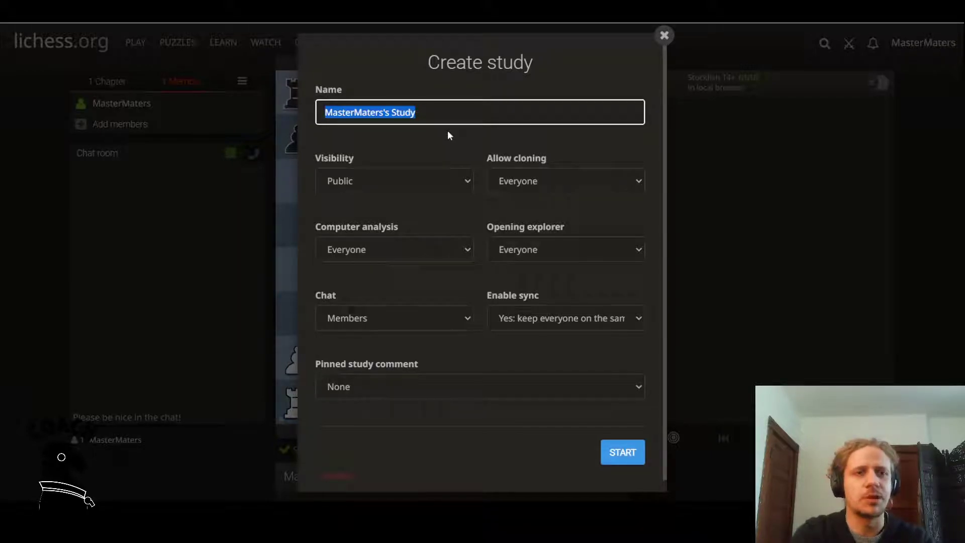
Name the study 'Tournament game scoresheet example'.
{"action": "type", "text": "Tournament g"}
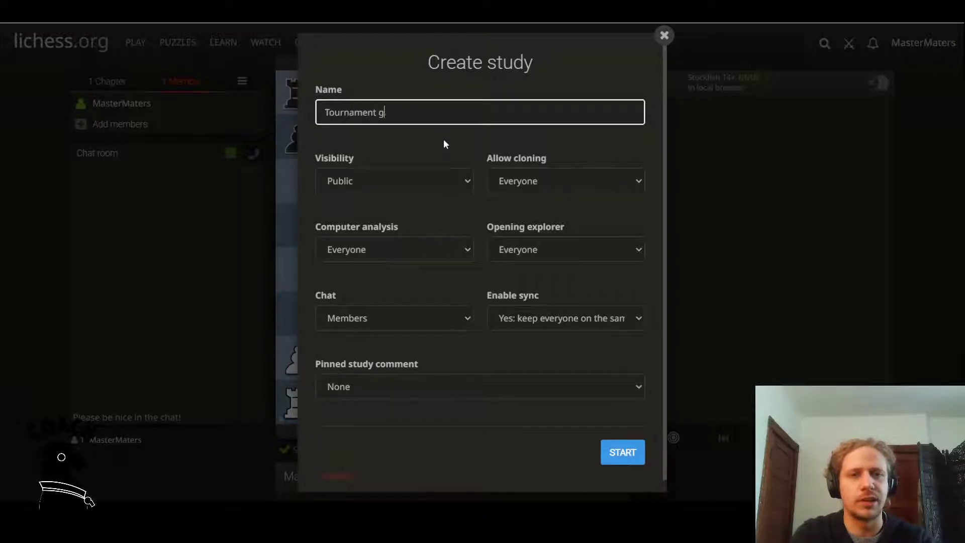
{"action": "type", "text": "ame scroexample"}
{"action": "key", "text": "ctrl+Left"}
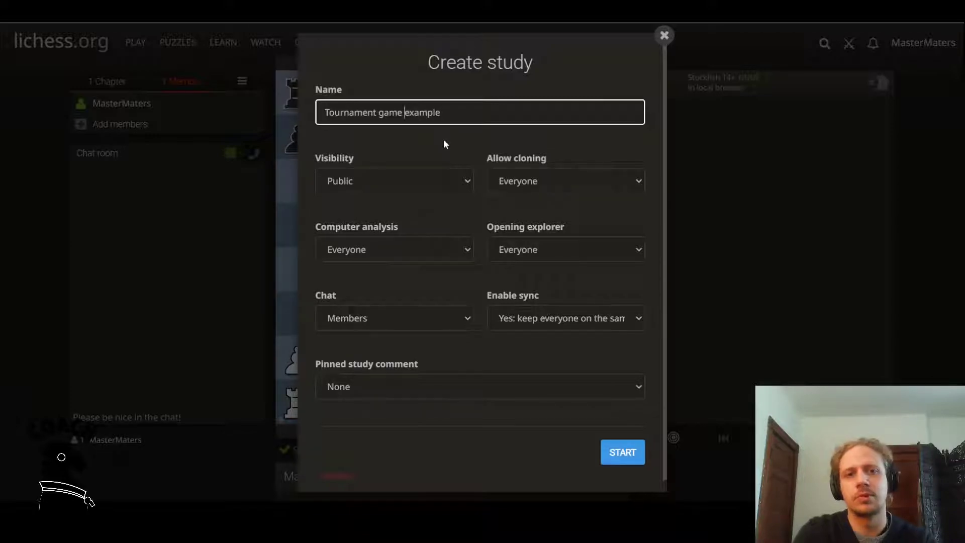
{"action": "type", "text": "scro"}
{"action": "type", "text": "esheet"}
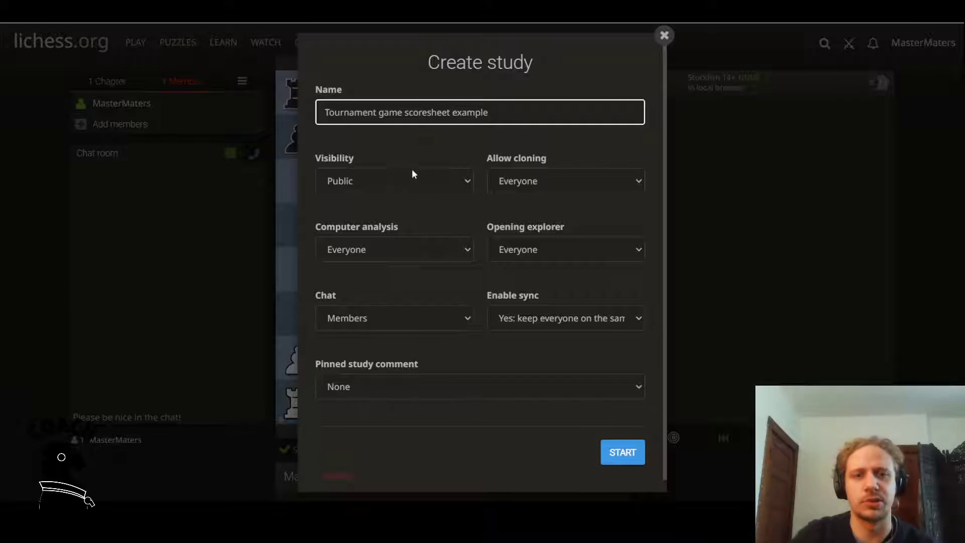
Make it Invite only, limit cloning, analysis, explorer and chat to Contributors, and create it.
{"action": "left_click", "coordinate": [393, 185]}
{"action": "left_click", "coordinate": [364, 222]}
{"action": "left_click", "coordinate": [529, 187]}
{"action": "left_click", "coordinate": [524, 227]}
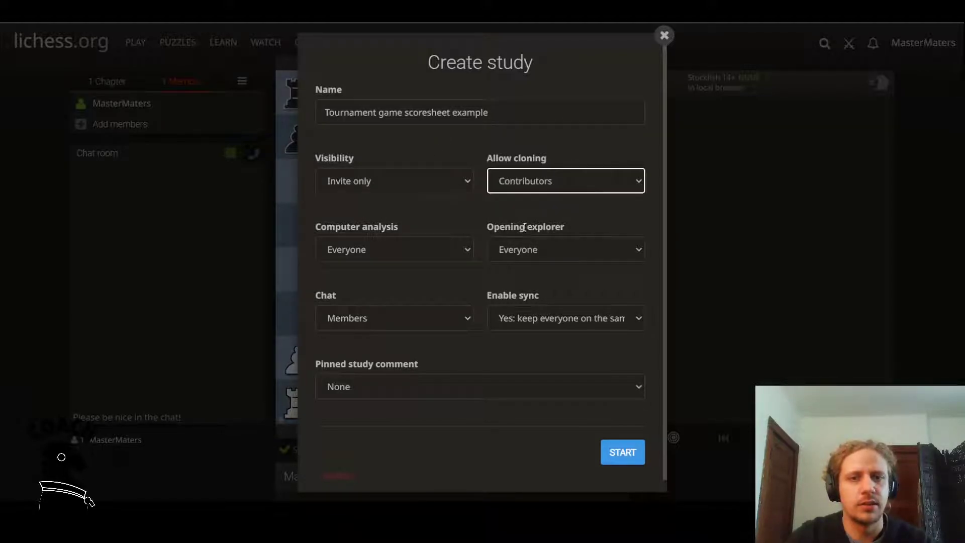
{"action": "left_click", "coordinate": [347, 250]}
{"action": "left_click", "coordinate": [347, 290]}
{"action": "left_click", "coordinate": [364, 180]}
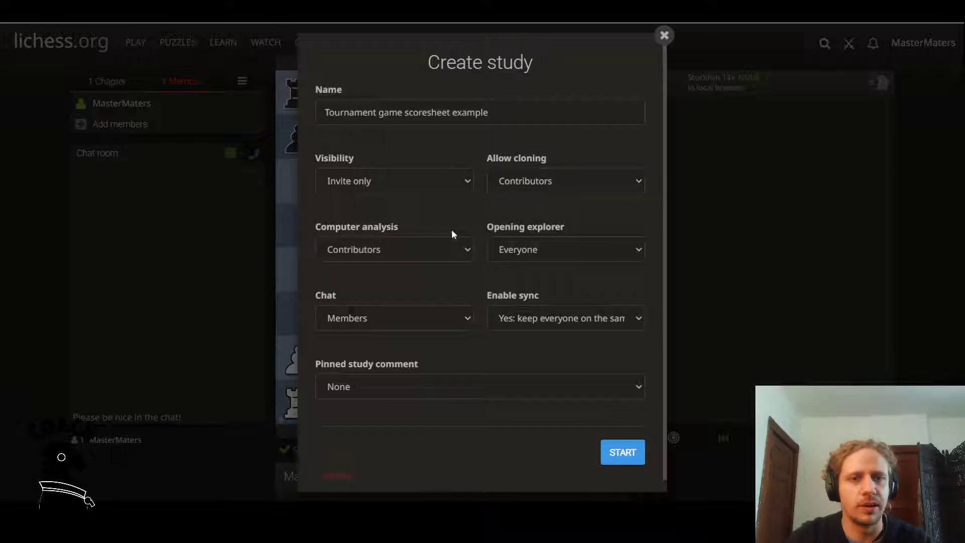
{"action": "left_click", "coordinate": [518, 286]}
{"action": "left_click", "coordinate": [370, 322]}
{"action": "left_click", "coordinate": [372, 362]}
{"action": "left_click", "coordinate": [484, 354]}
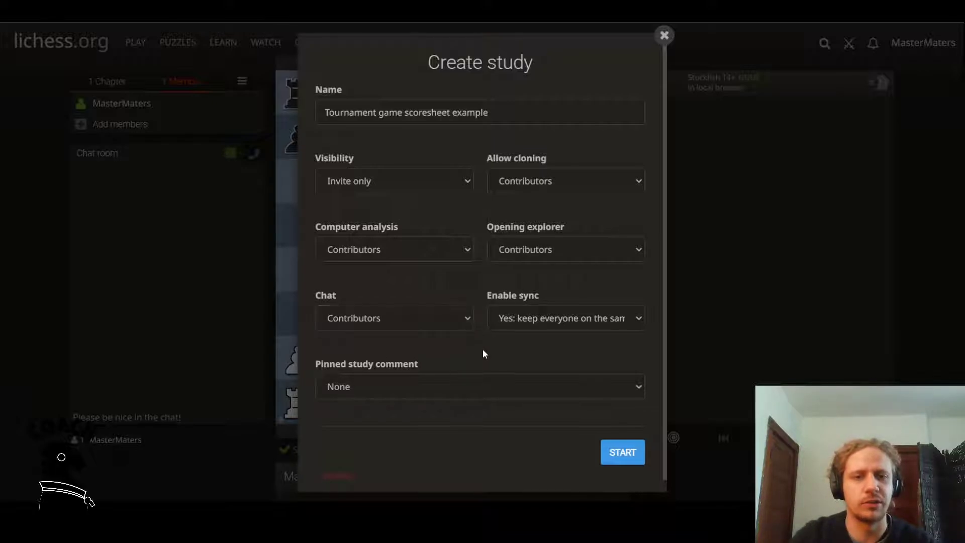
{"action": "left_click", "coordinate": [624, 454]}
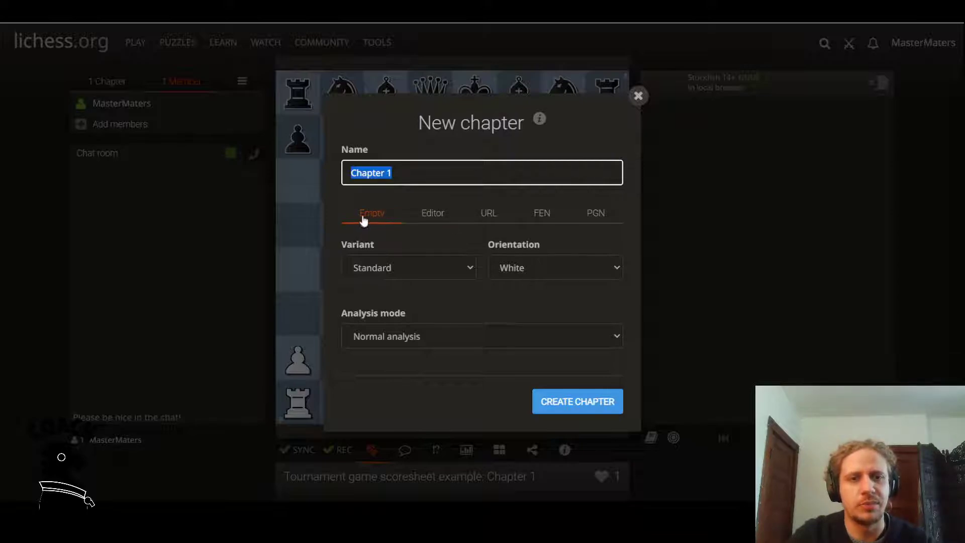
Create Chapter 1 as an empty Standard chapter with White orientation.
{"action": "left_click", "coordinate": [587, 403]}
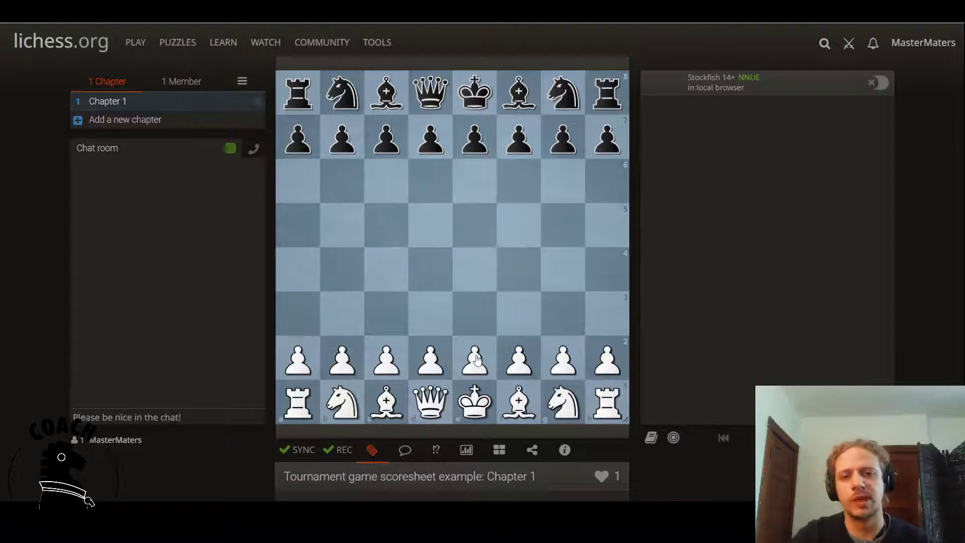
Play the opening 1.e4 e5 2.Nf3 d6 3.d4 Bg4 4.dxe5 on the board.
{"action": "left_click_drag", "start_coordinate": [477, 358], "coordinate": [475, 272]}
{"action": "left_click_drag", "start_coordinate": [475, 140], "coordinate": [482, 217]}
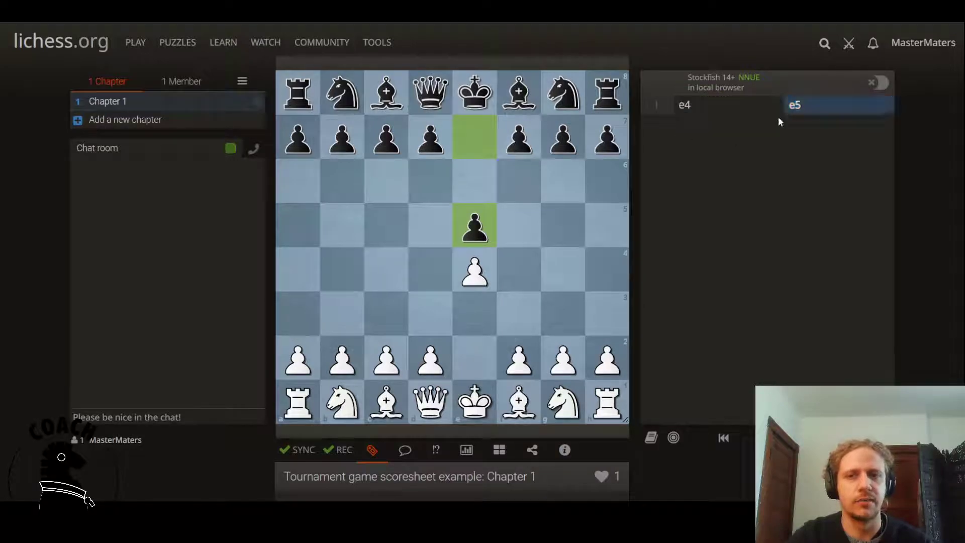
{"action": "left_click_drag", "start_coordinate": [563, 402], "coordinate": [519, 313]}
{"action": "left_click", "coordinate": [431, 143]}
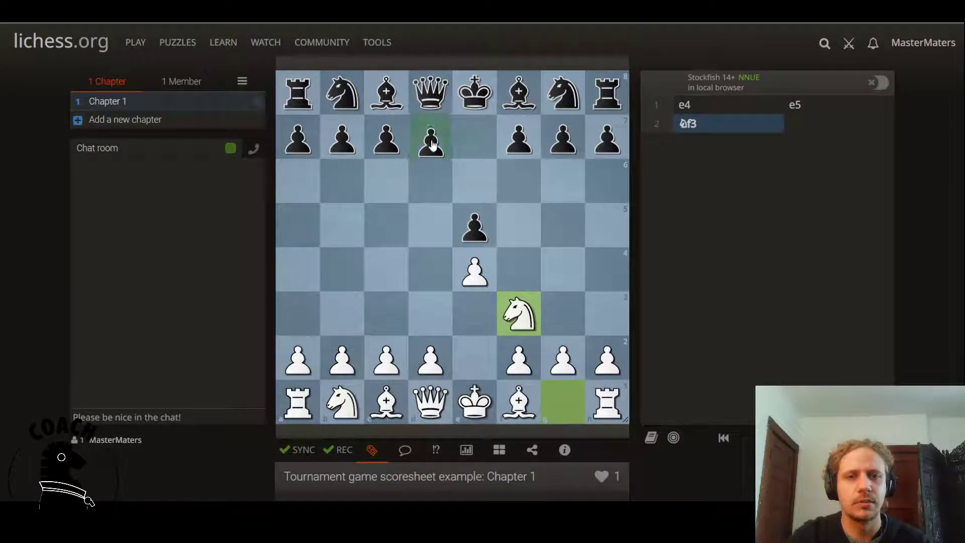
{"action": "left_click_drag", "start_coordinate": [432, 143], "coordinate": [431, 182]}
{"action": "left_click_drag", "start_coordinate": [431, 354], "coordinate": [431, 271]}
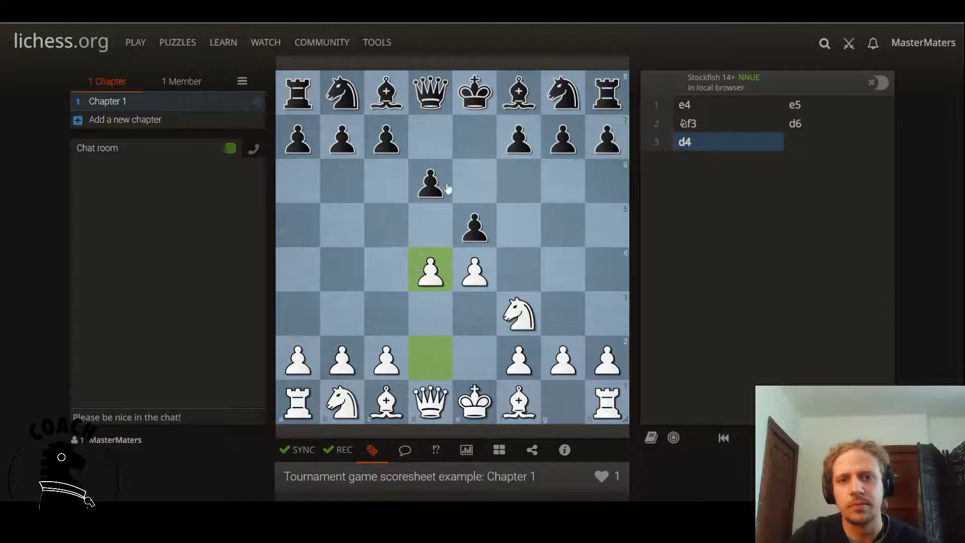
{"action": "left_click_drag", "start_coordinate": [386, 93], "coordinate": [565, 270]}
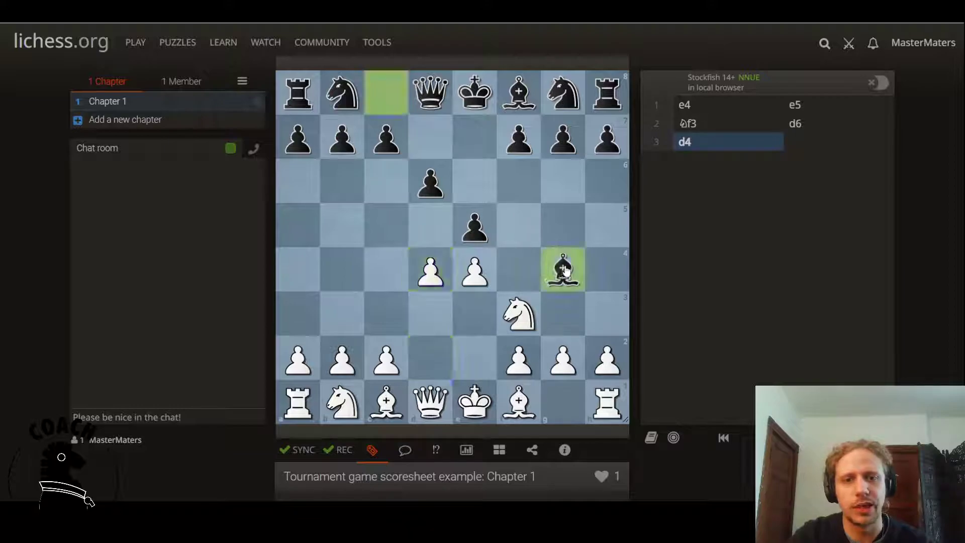
{"action": "left_click_drag", "start_coordinate": [431, 271], "coordinate": [475, 226]}
Continue with 4...Bxf3 5.Qxf3 dxe5 6.Bc4 Nf6 7.Qb3 b6 8.Bxf7+ Ke7.
{"action": "left_click_drag", "start_coordinate": [563, 269], "coordinate": [520, 309]}
{"action": "left_click_drag", "start_coordinate": [431, 403], "coordinate": [520, 312]}
{"action": "left_click_drag", "start_coordinate": [432, 188], "coordinate": [474, 227]}
{"action": "left_click_drag", "start_coordinate": [520, 402], "coordinate": [386, 269]}
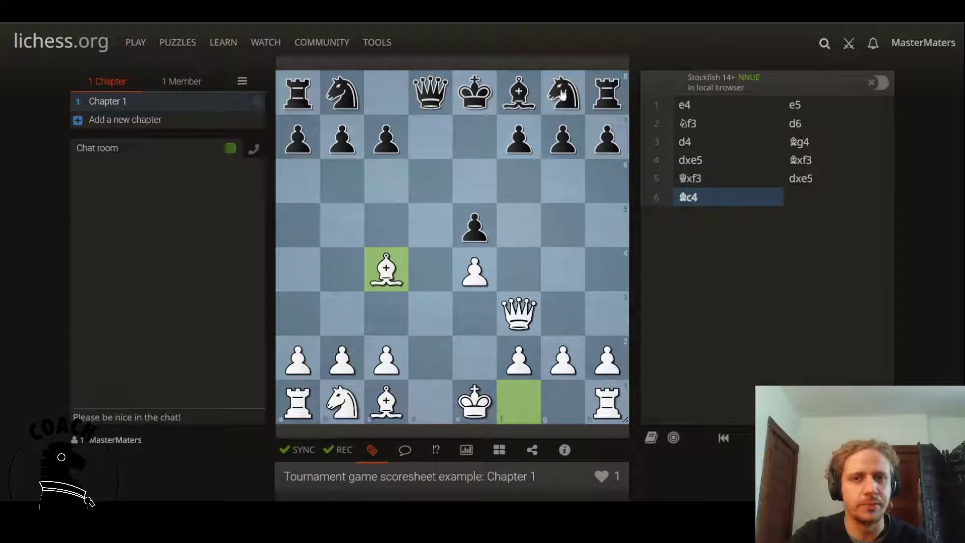
{"action": "left_click_drag", "start_coordinate": [565, 96], "coordinate": [519, 181]}
{"action": "left_click_drag", "start_coordinate": [519, 314], "coordinate": [349, 322]}
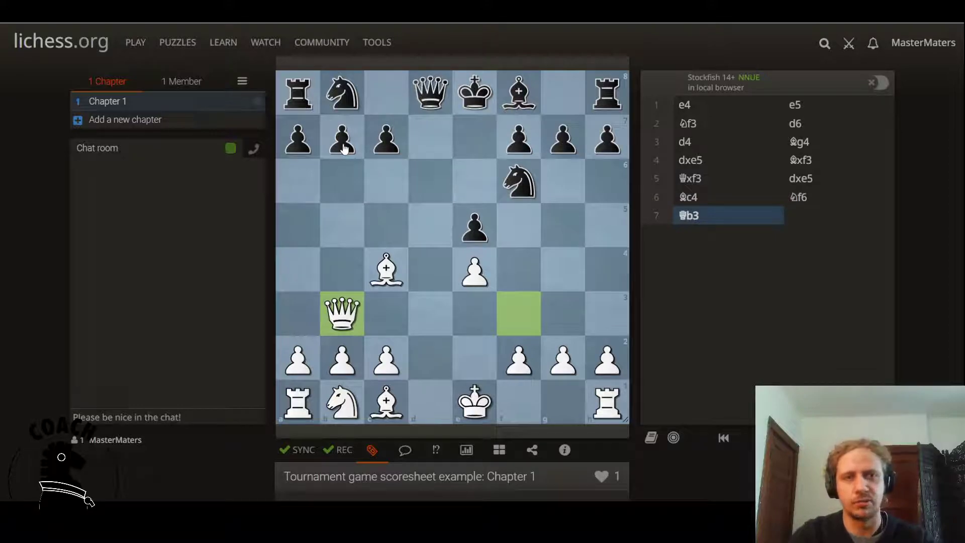
{"action": "left_click_drag", "start_coordinate": [340, 135], "coordinate": [342, 181]}
{"action": "left_click_drag", "start_coordinate": [386, 269], "coordinate": [474, 137]}
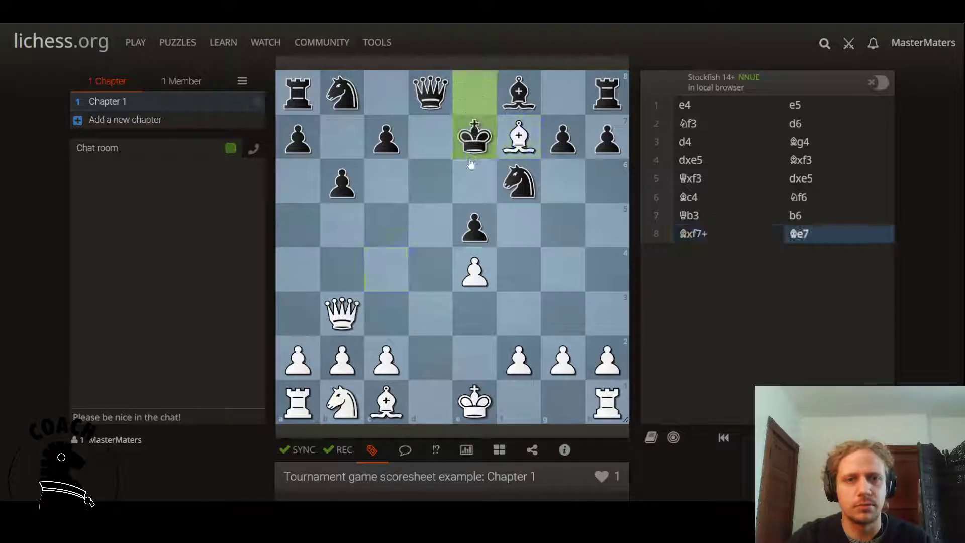
{"action": "left_click_drag", "start_coordinate": [344, 314], "coordinate": [464, 191]}
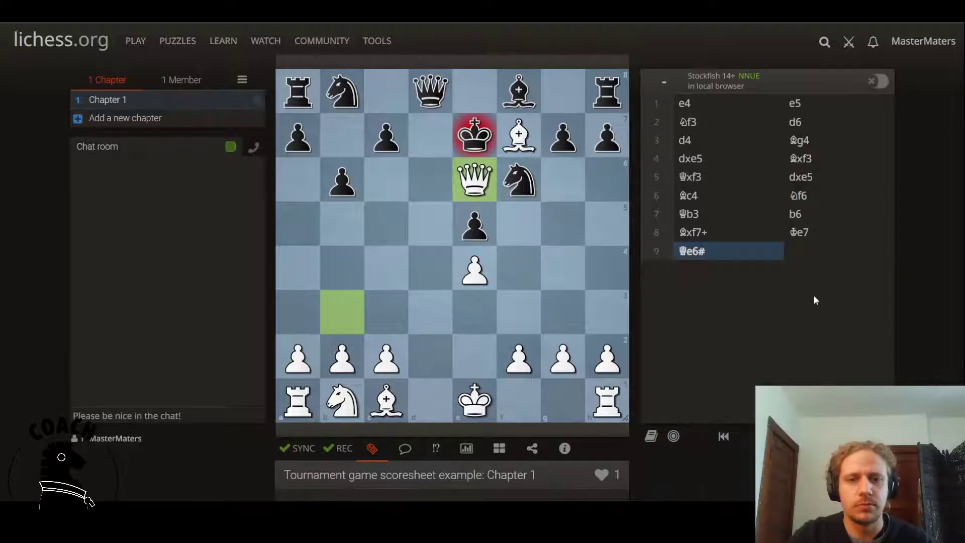
{"action": "scroll", "coordinate": [814, 295], "scroll_direction": "down", "scroll_amount": 1}
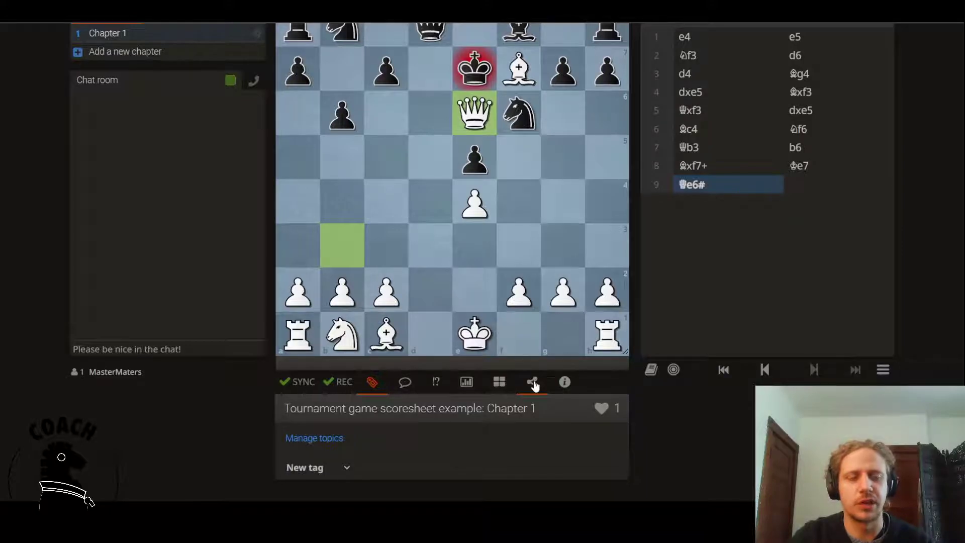
Open the study's share panel and review the Study URL, chapter URL, Embed and FEN fields.
{"action": "scroll", "coordinate": [533, 383], "scroll_direction": "up", "scroll_amount": 1}
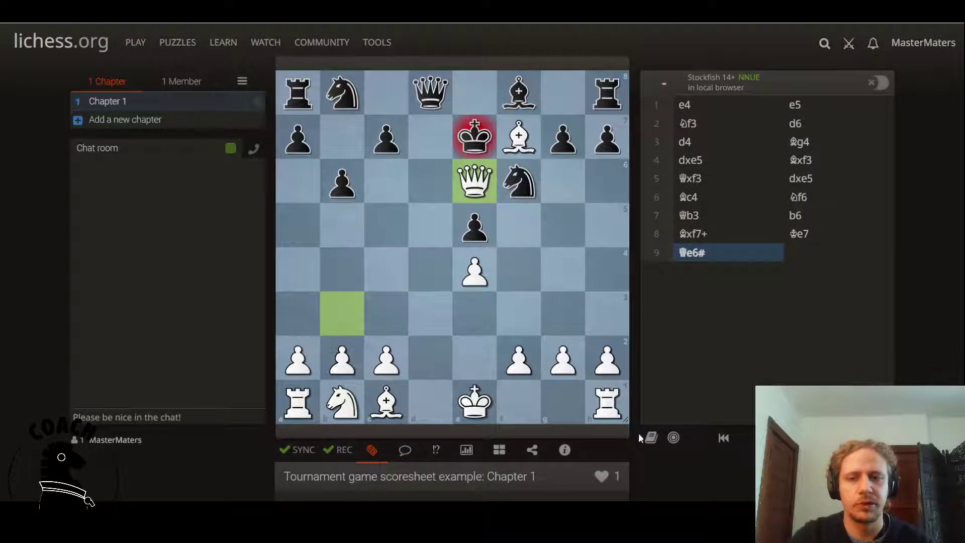
{"action": "left_click", "coordinate": [533, 449]}
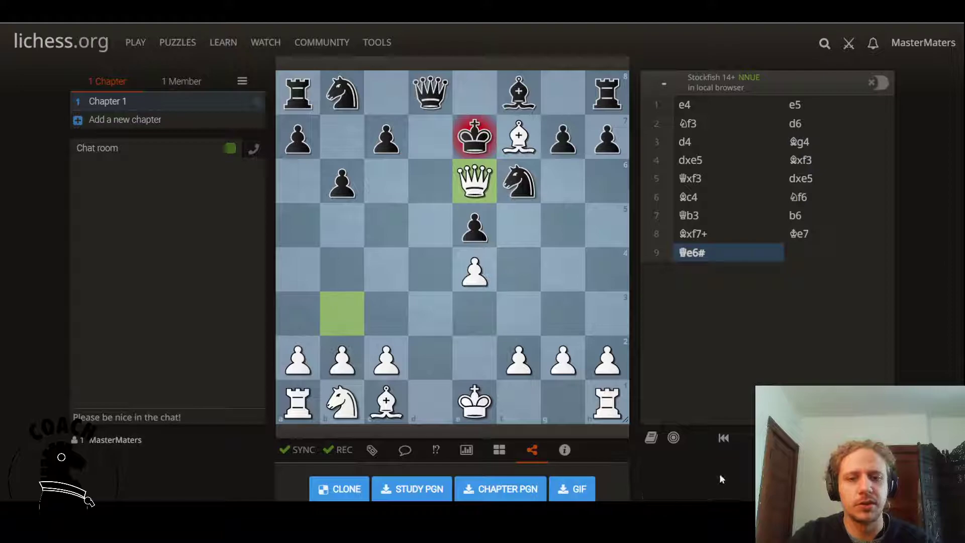
{"action": "scroll", "coordinate": [719, 473], "scroll_direction": "down", "scroll_amount": 2}
{"action": "scroll", "coordinate": [717, 463], "scroll_direction": "up", "scroll_amount": 1}
{"action": "scroll", "coordinate": [717, 460], "scroll_direction": "down", "scroll_amount": 5}
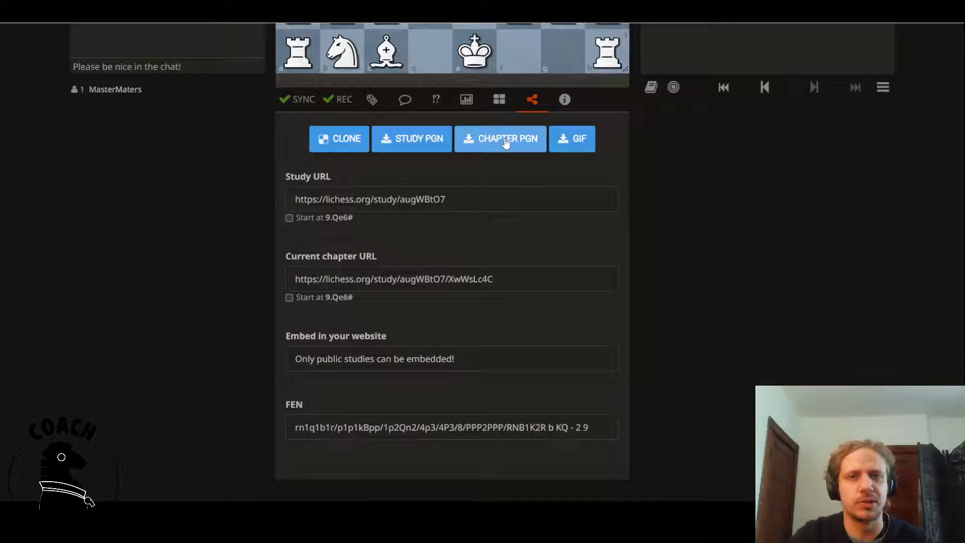
{"action": "scroll", "coordinate": [86, 278], "scroll_direction": "up", "scroll_amount": 7}
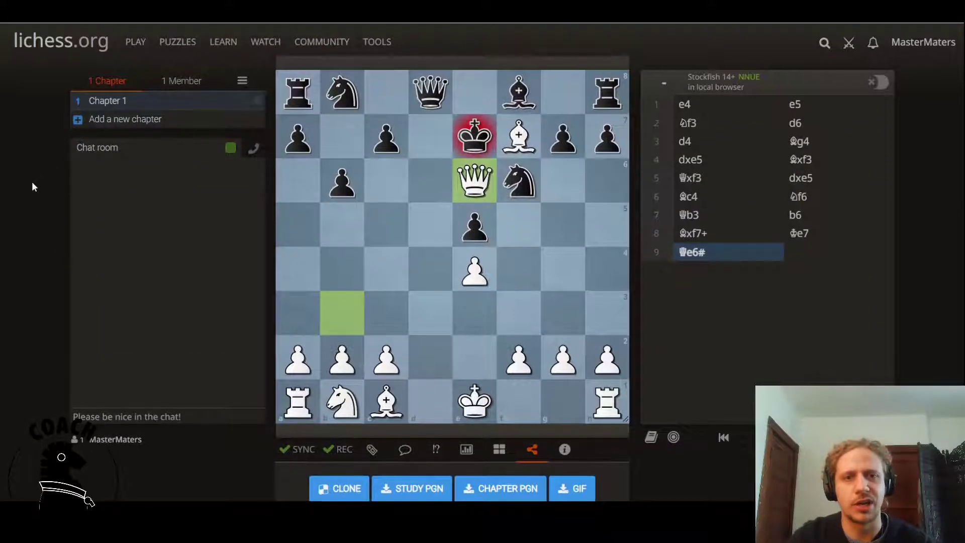
{"action": "scroll", "coordinate": [32, 183], "scroll_direction": "down", "scroll_amount": 7}
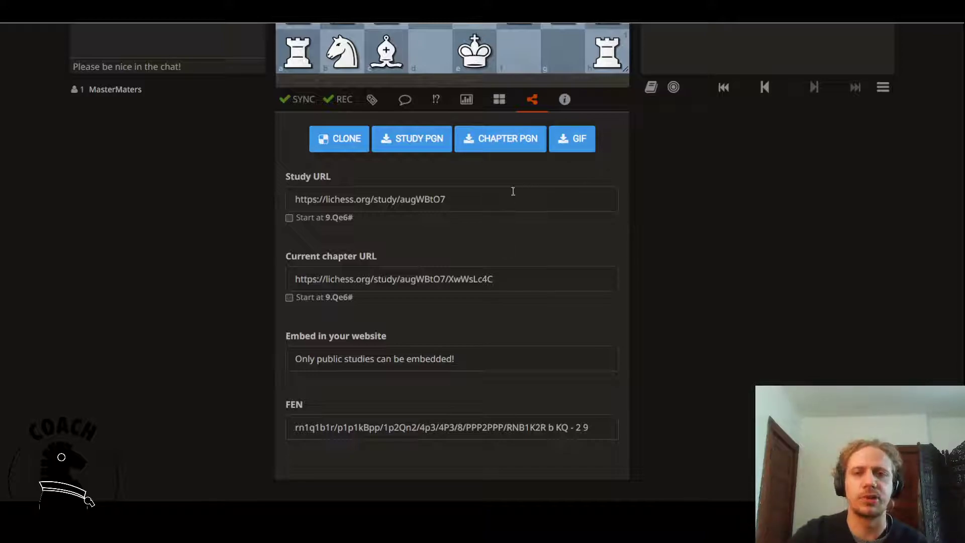
{"action": "left_click", "coordinate": [500, 141]}
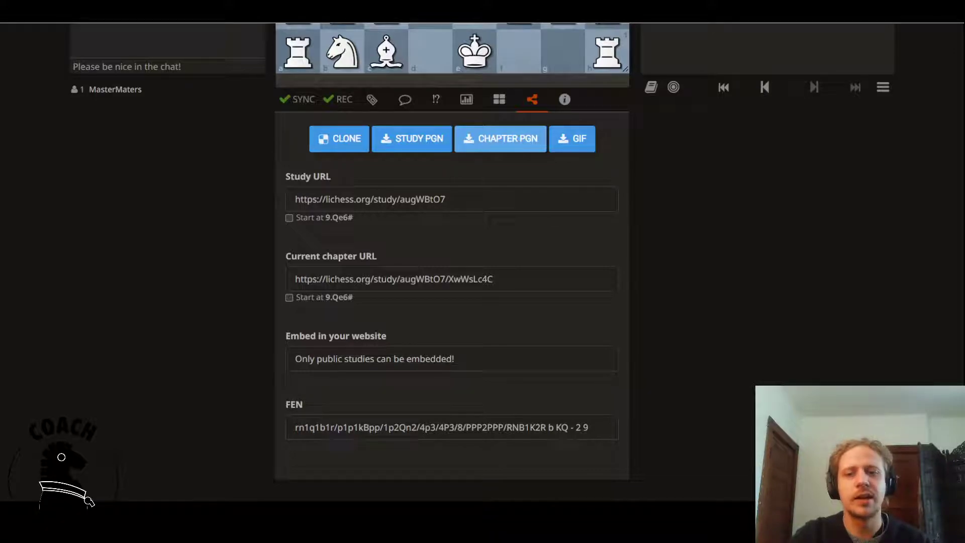
{"action": "left_click", "coordinate": [500, 138]}
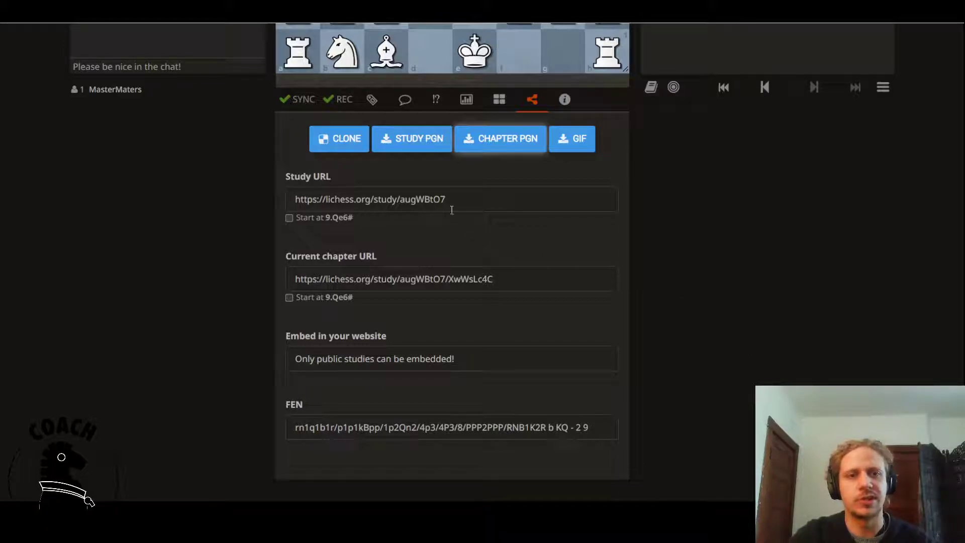
{"action": "scroll", "coordinate": [67, 323], "scroll_direction": "up", "scroll_amount": 7}
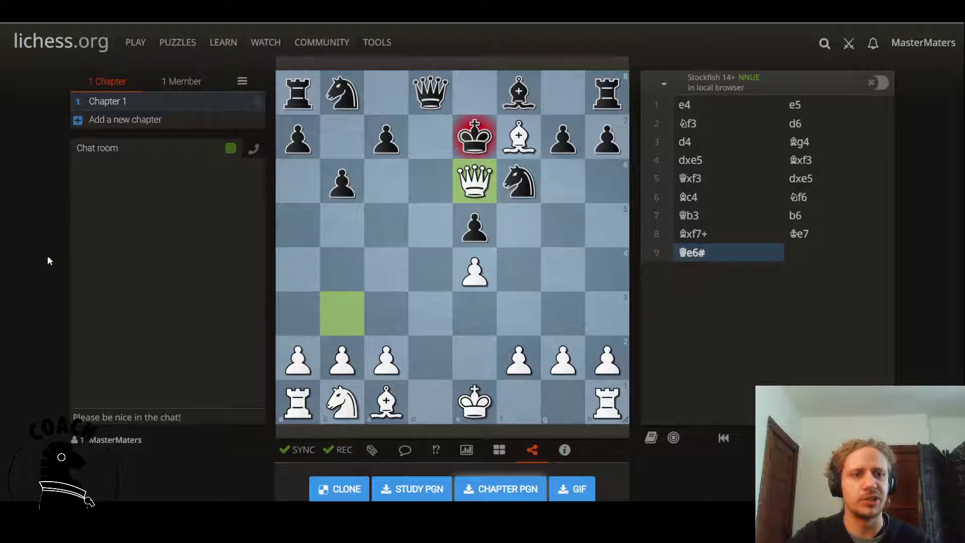
{"action": "scroll", "coordinate": [50, 262], "scroll_direction": "down", "scroll_amount": 7}
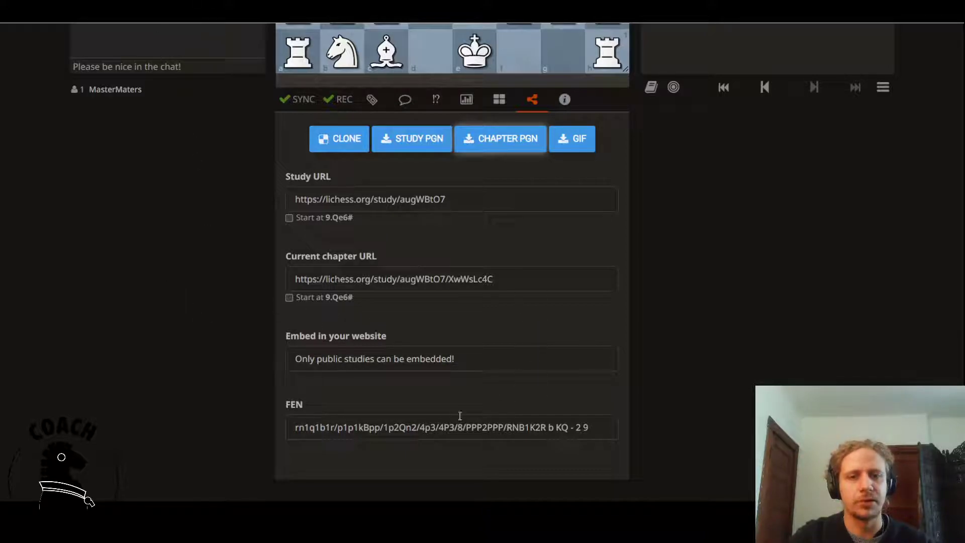
Step the study back from the final mate to the position after 7...b6.
{"action": "left_click", "coordinate": [440, 427]}
{"action": "left_click", "coordinate": [161, 369]}
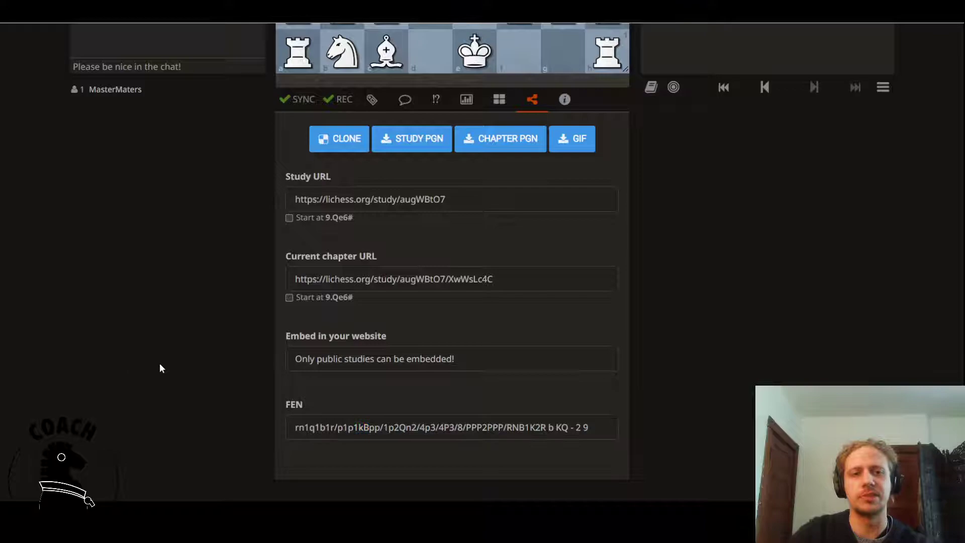
{"action": "scroll", "coordinate": [111, 395], "scroll_direction": "up", "scroll_amount": 6}
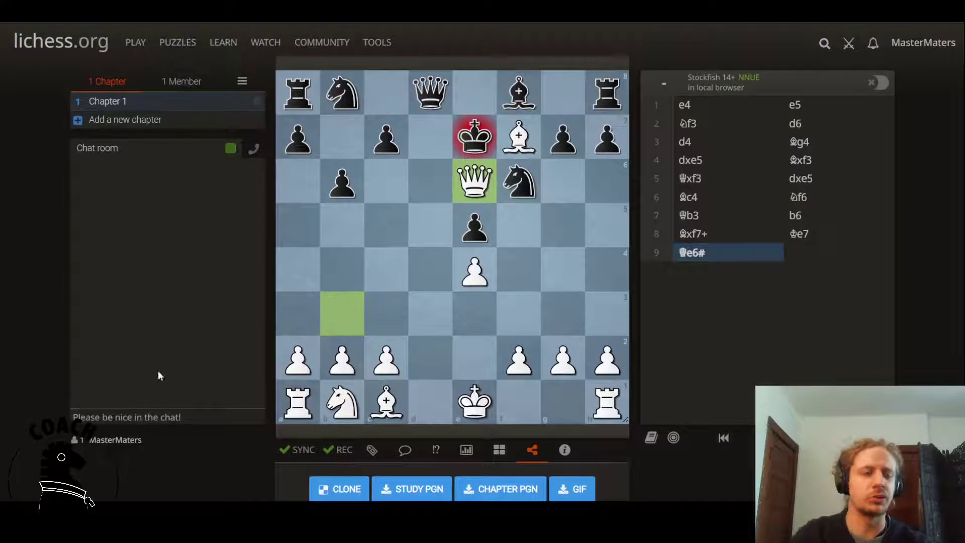
{"action": "key", "text": "Left"}
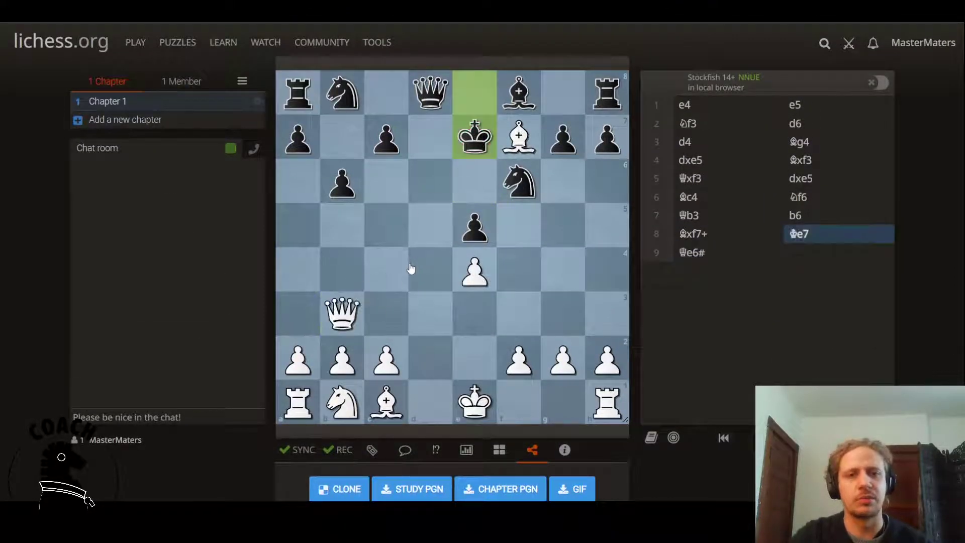
{"action": "key", "text": "Left"}
{"action": "key", "text": "Left"}
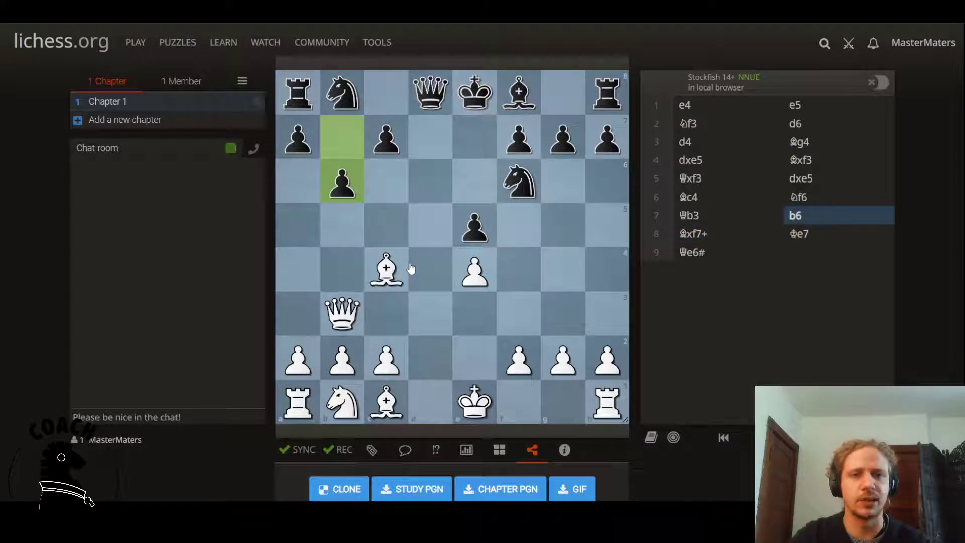
Select the updated FEN in the share panel to review it.
{"action": "scroll", "coordinate": [41, 216], "scroll_direction": "down", "scroll_amount": 7}
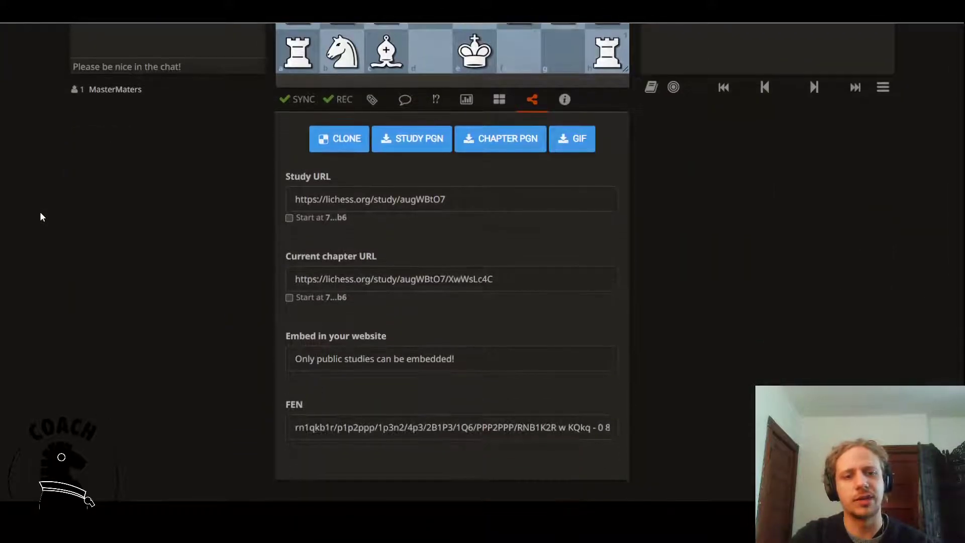
{"action": "left_click", "coordinate": [463, 428]}
{"action": "left_click", "coordinate": [271, 402]}
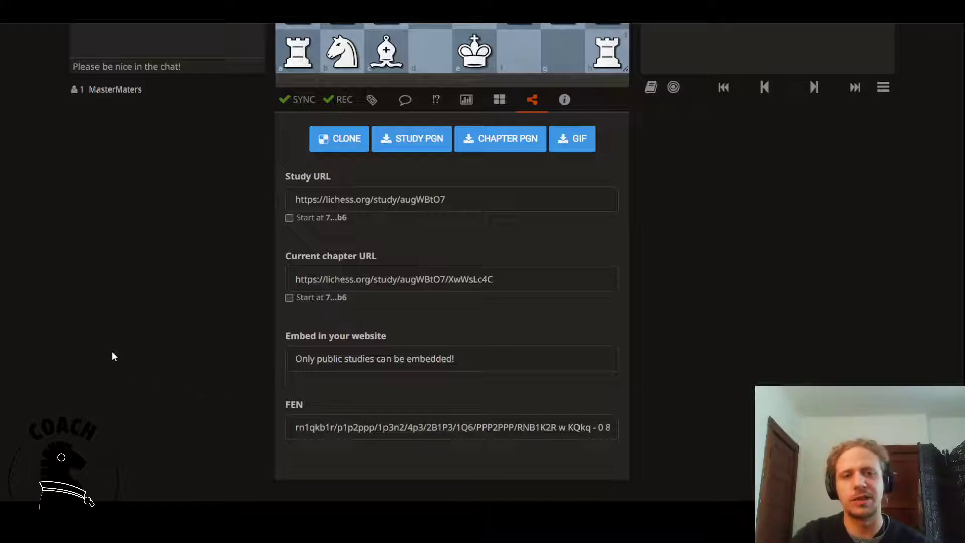
{"action": "scroll", "coordinate": [92, 352], "scroll_direction": "up", "scroll_amount": 7}
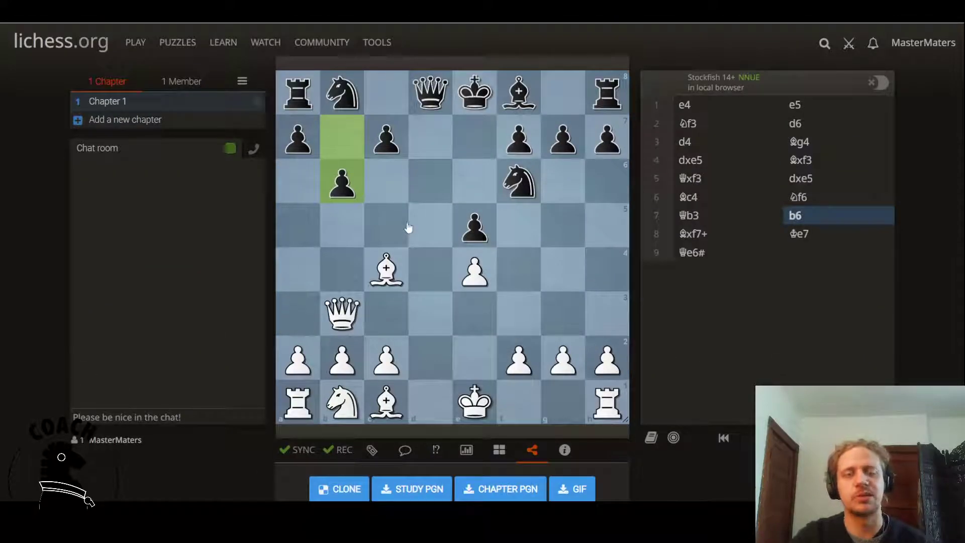